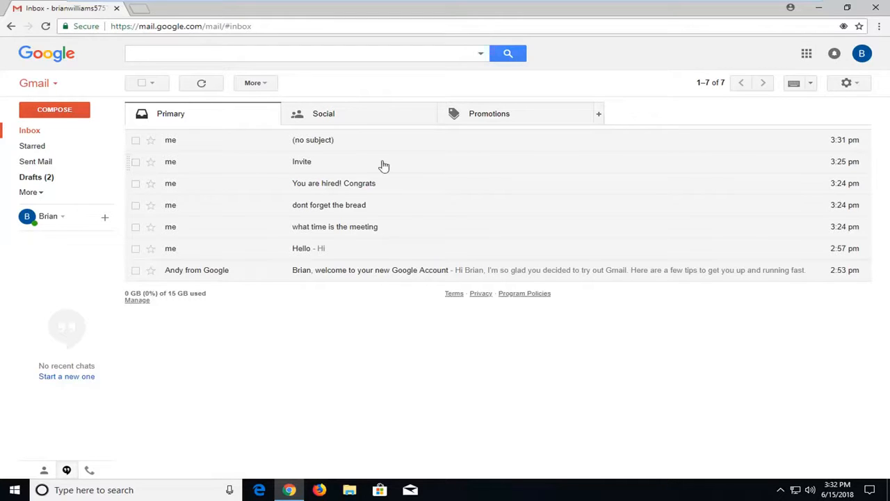
Select the Invite email and start a new top-level Invitations label from Move to, leaving Nest label under unchecked
click(135, 162)
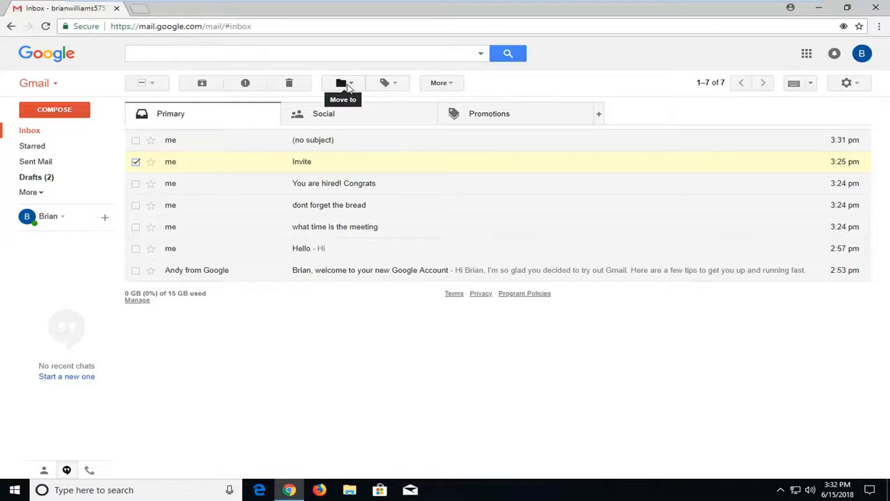
click(348, 85)
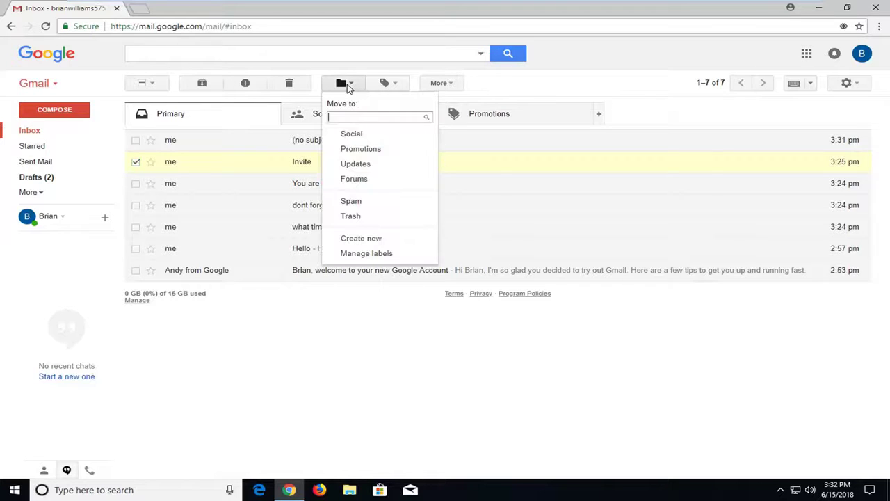
click(361, 238)
text(Invitations)
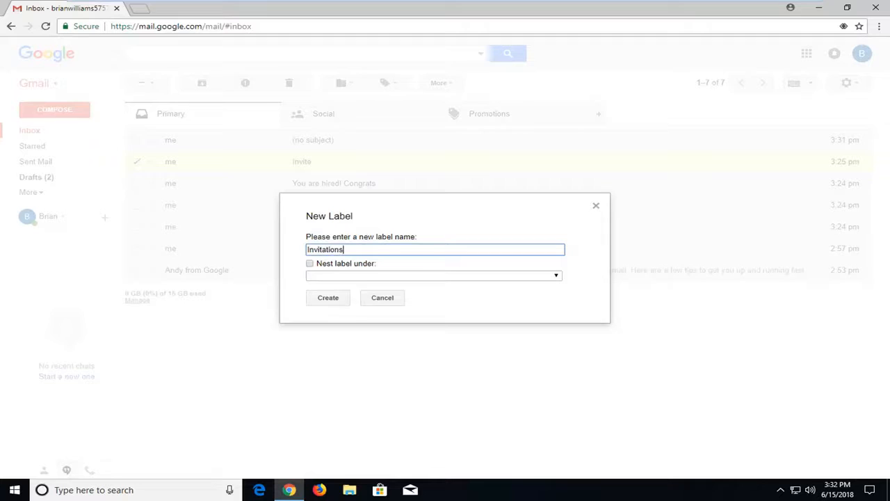
click(375, 275)
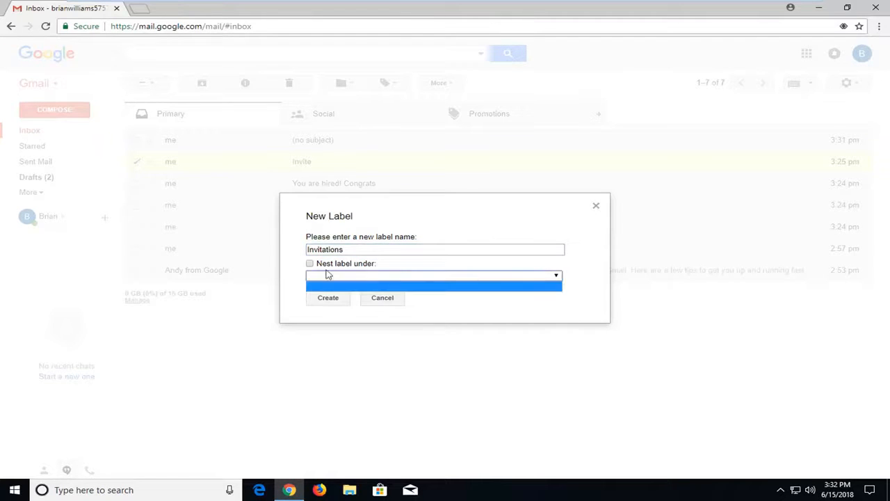
click(310, 263)
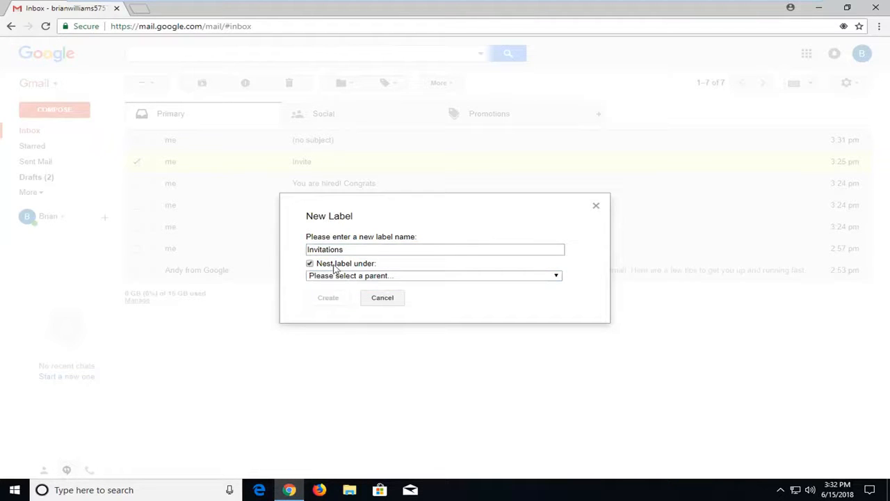
click(362, 275)
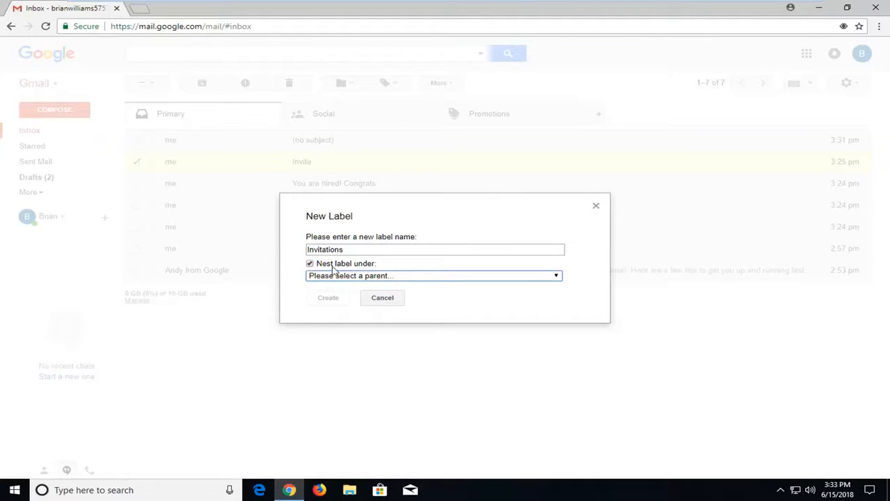
click(311, 263)
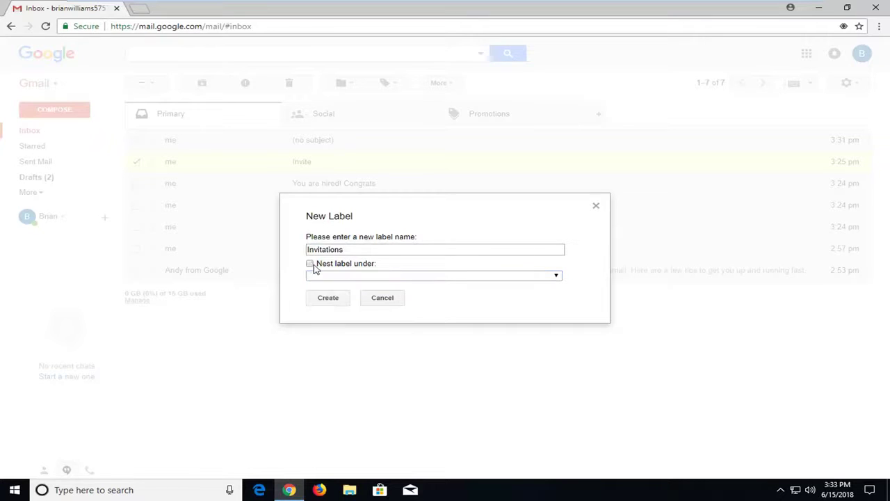
Create Invitations with the Invite email filed in it, then view that label's single email
click(324, 301)
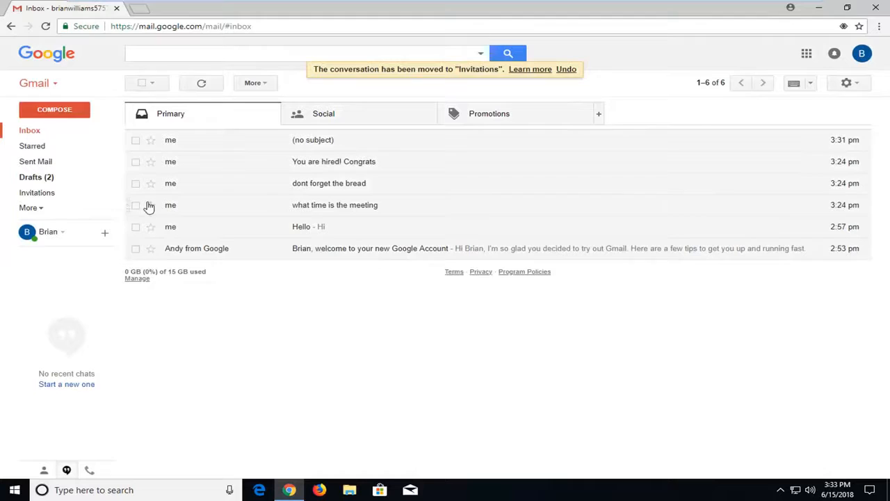
mouse_move(63, 192)
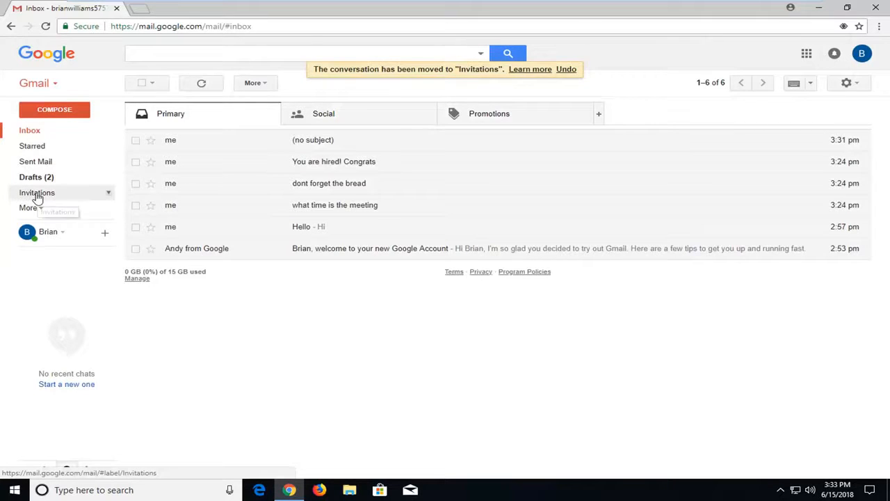
click(30, 193)
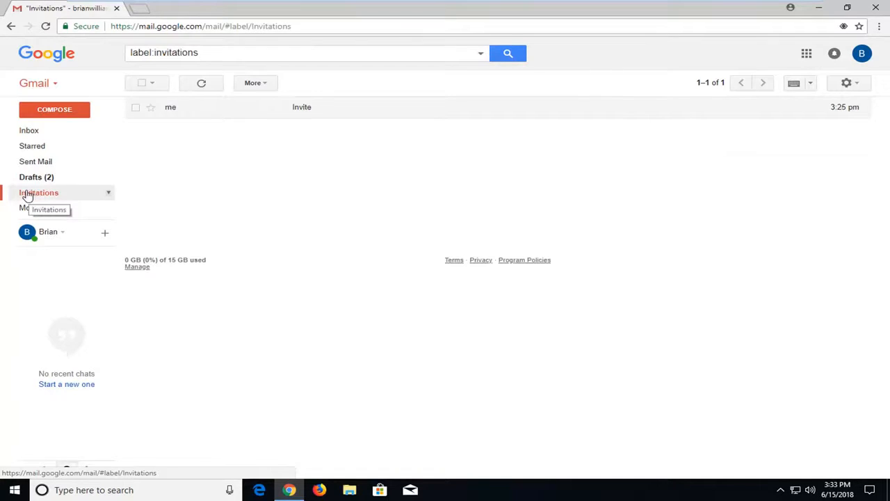
Apply a custom green background colour to the Invitations label
click(109, 193)
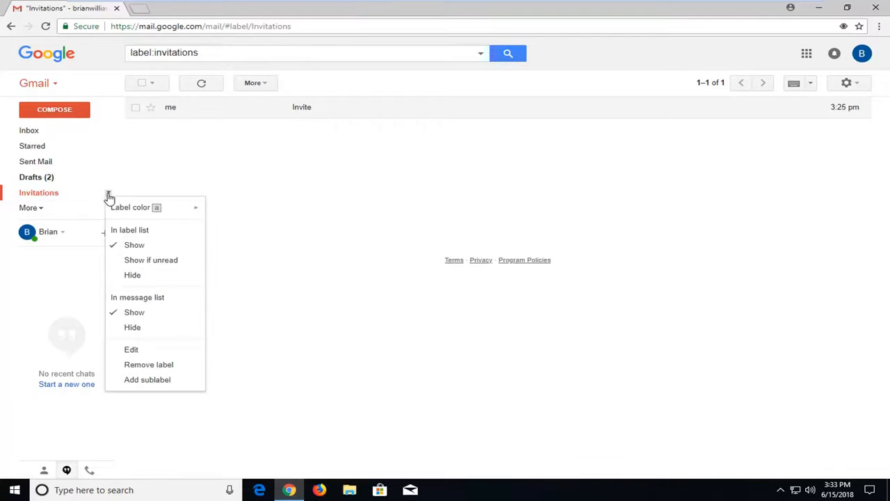
mouse_move(137, 207)
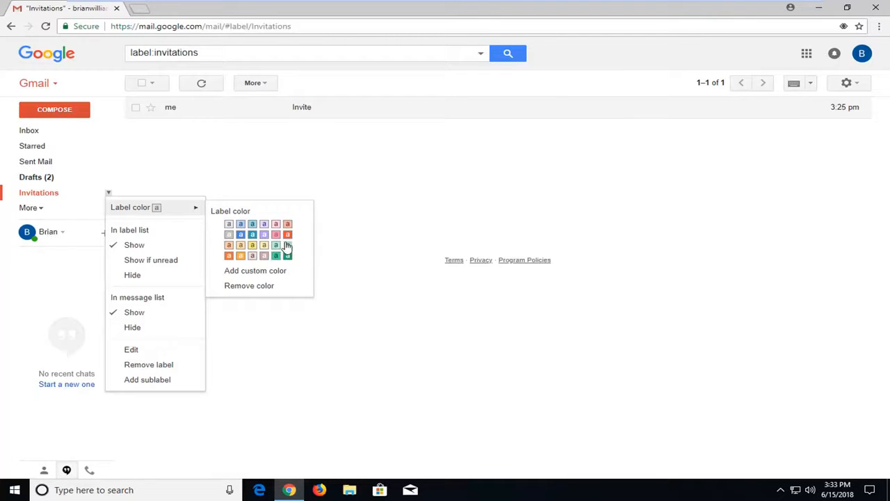
click(240, 270)
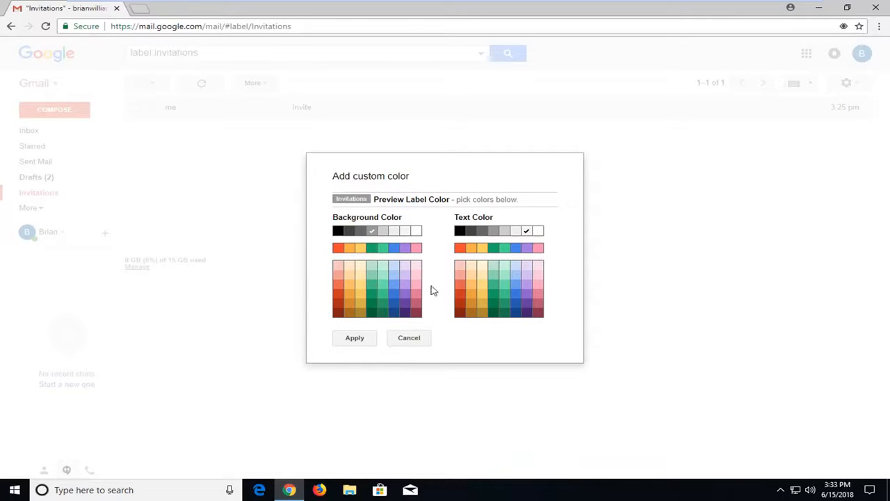
click(372, 284)
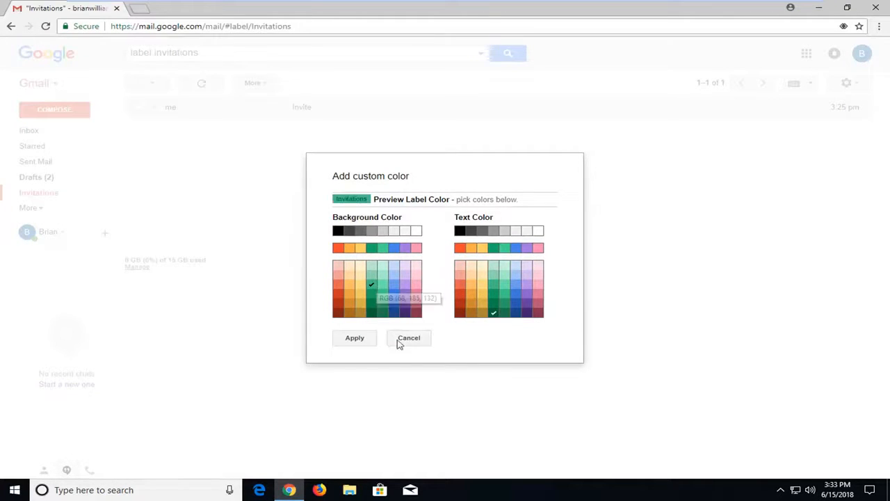
click(354, 338)
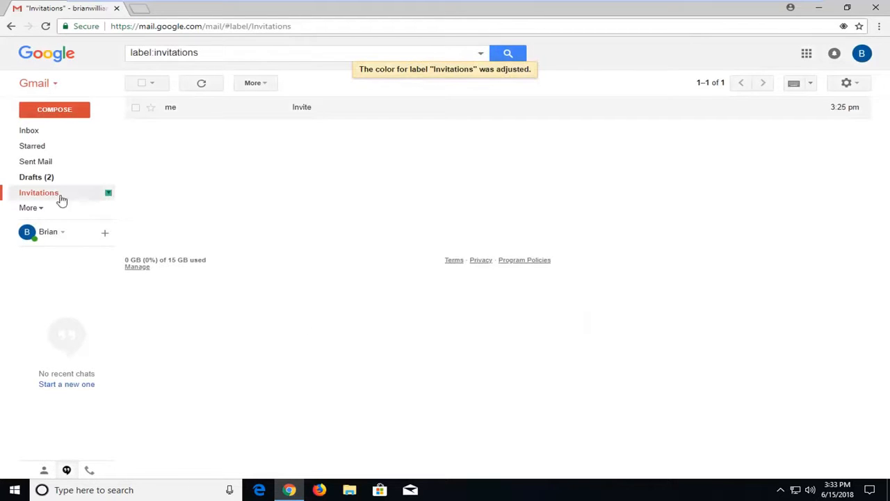
From the inbox, move the (no subject) email into Invitations, leaving five emails behind
click(29, 130)
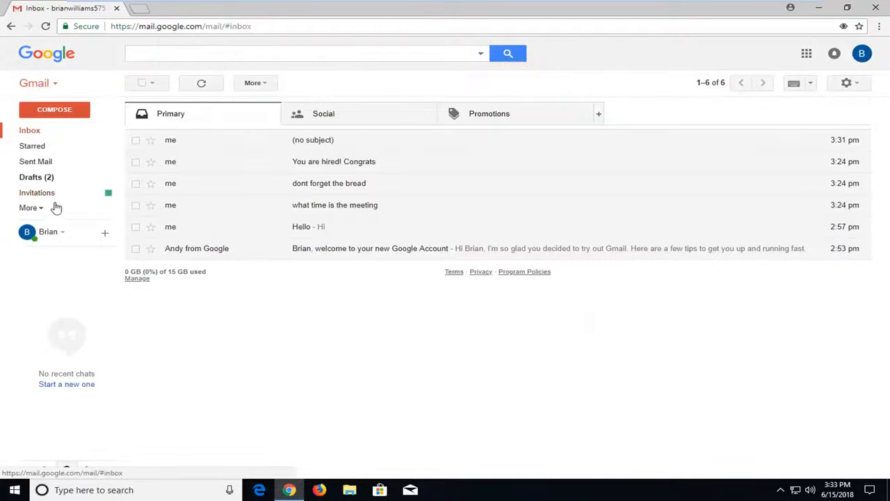
click(137, 141)
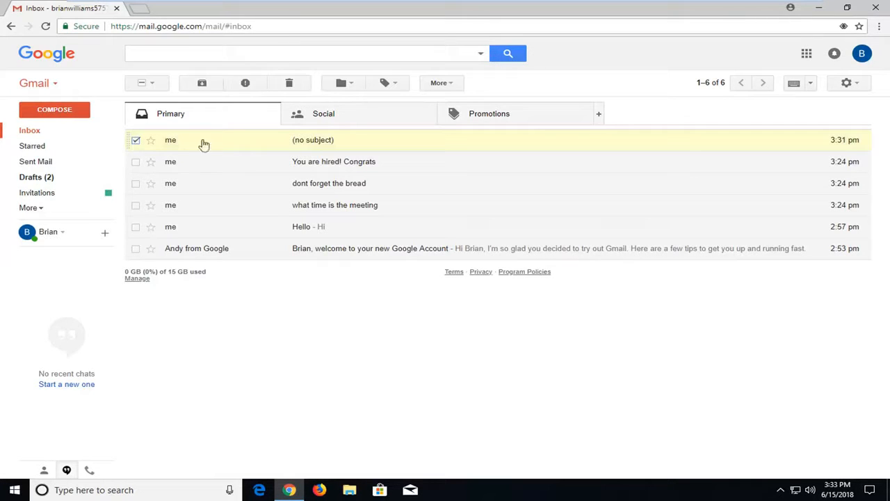
click(345, 83)
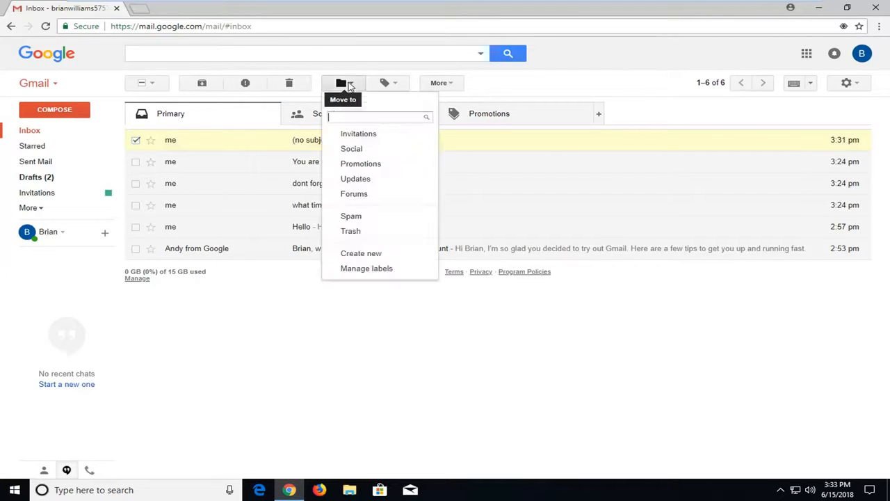
click(358, 134)
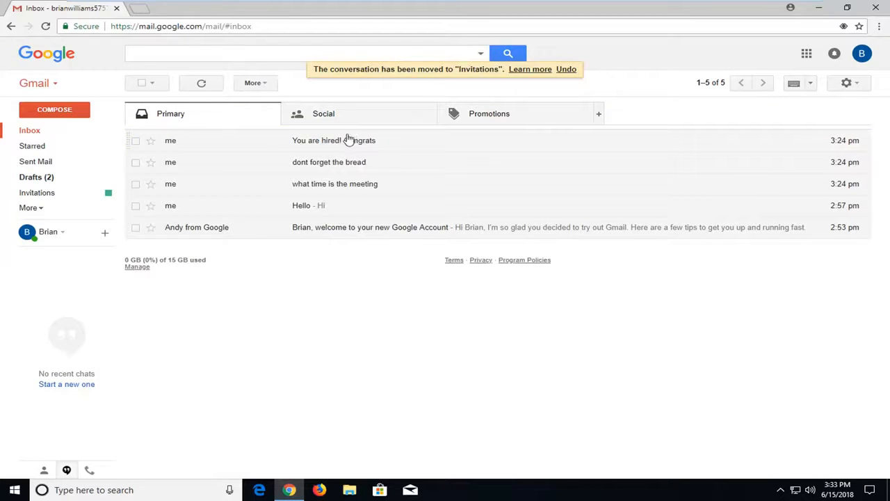
click(265, 85)
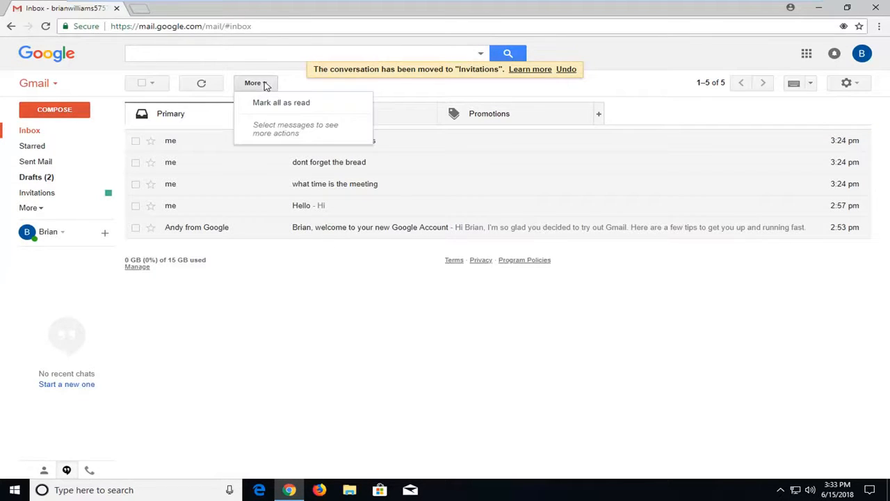
click(202, 302)
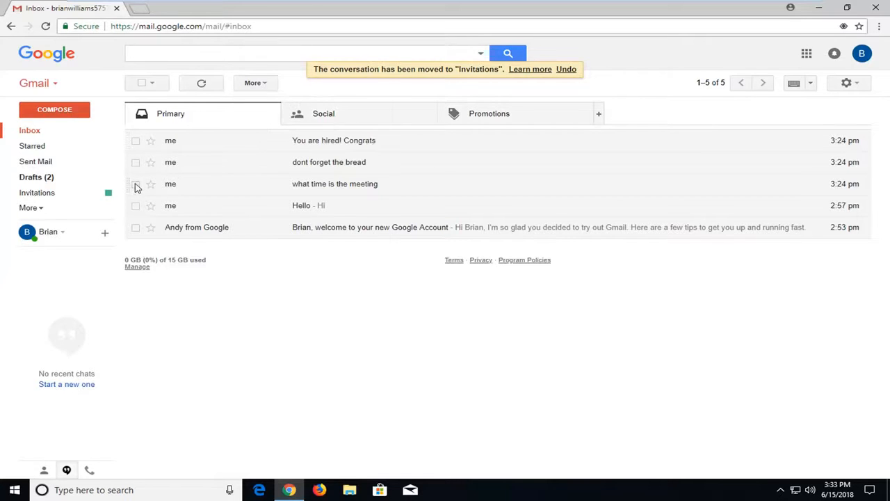
File the meeting-time email into a new Time label nested under Invitations
click(136, 184)
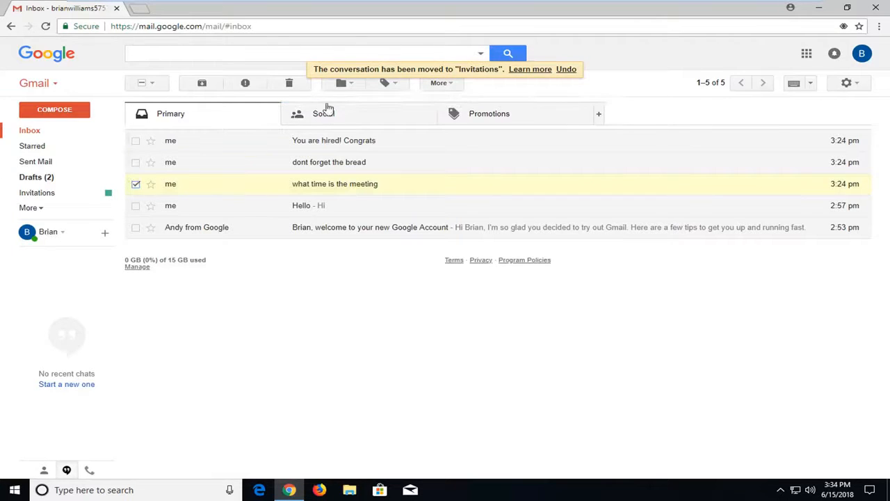
click(353, 85)
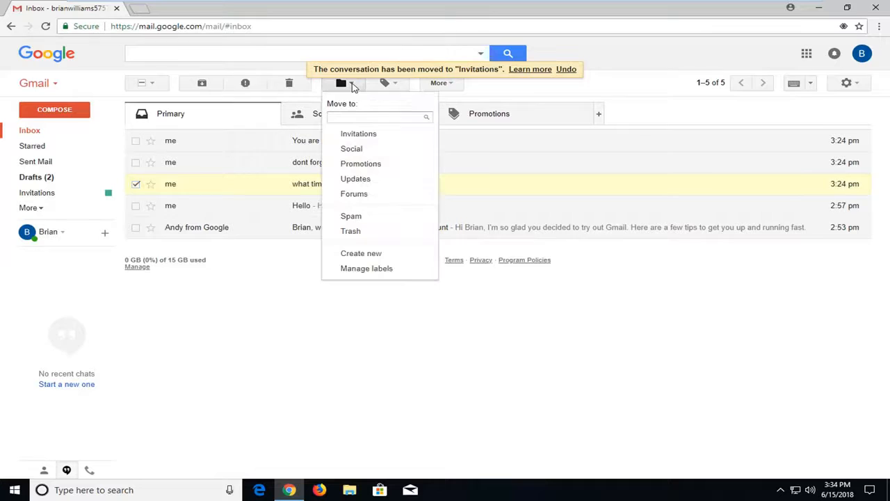
click(361, 253)
text(Time)
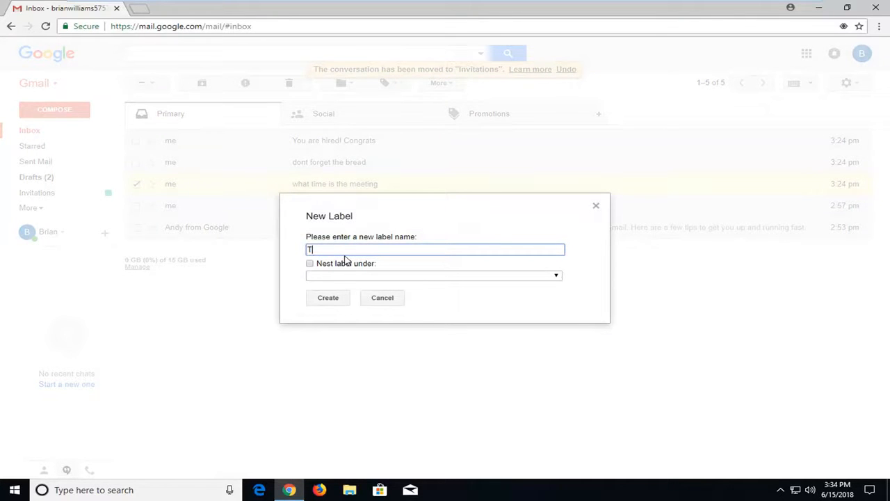
click(310, 263)
click(361, 275)
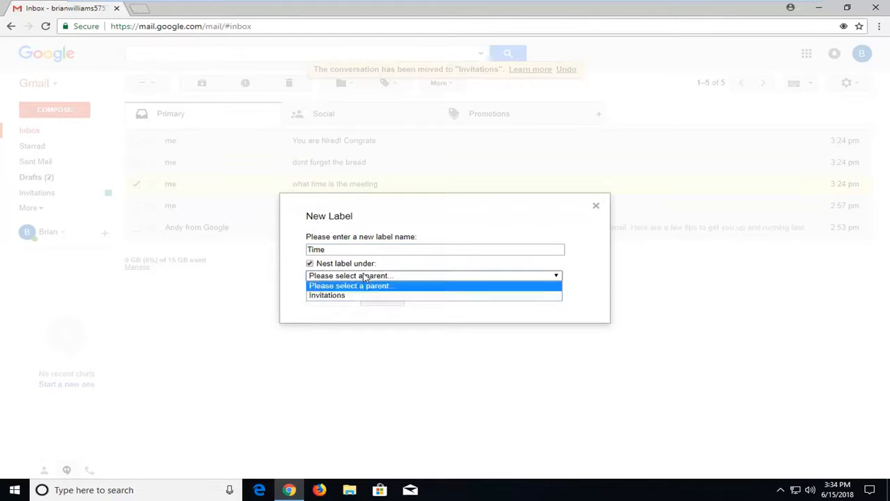
click(327, 296)
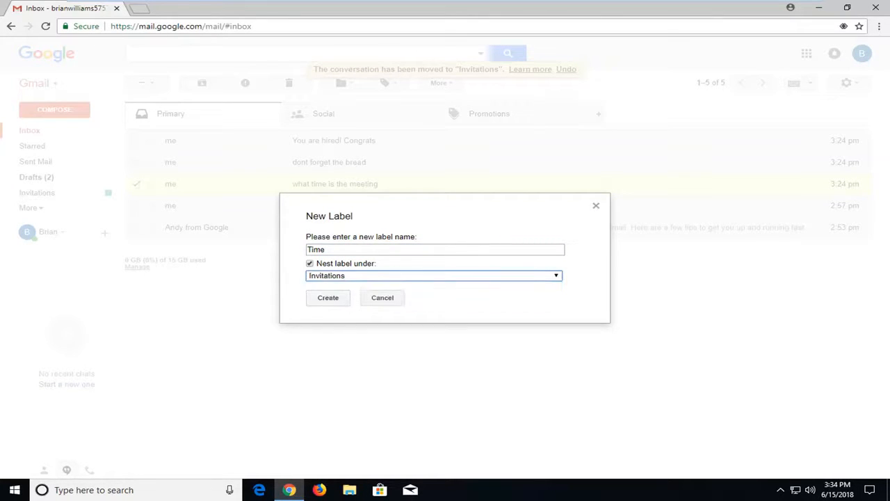
click(328, 297)
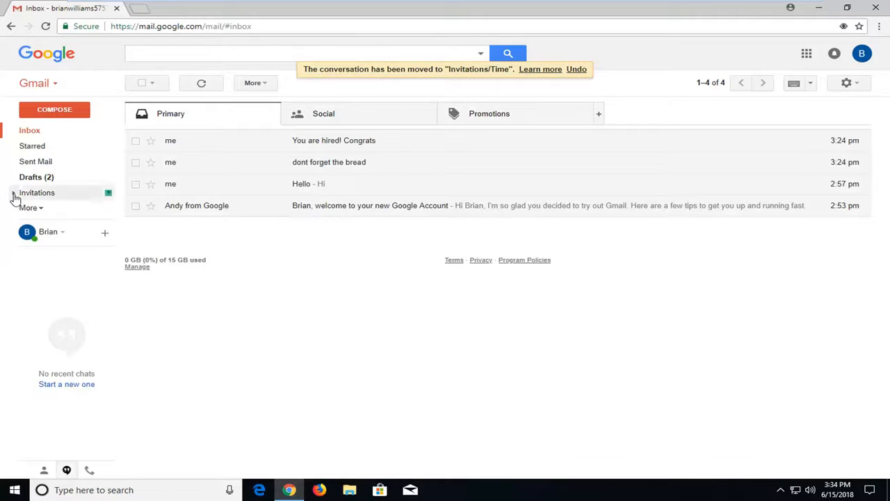
Expand Invitations to show the Time sublabel and colour Time with the green swatch
click(13, 193)
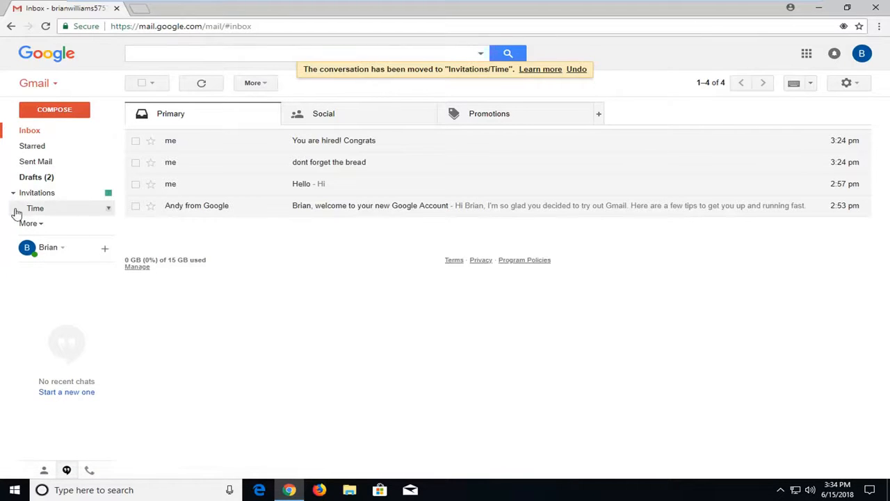
click(108, 208)
mouse_move(149, 223)
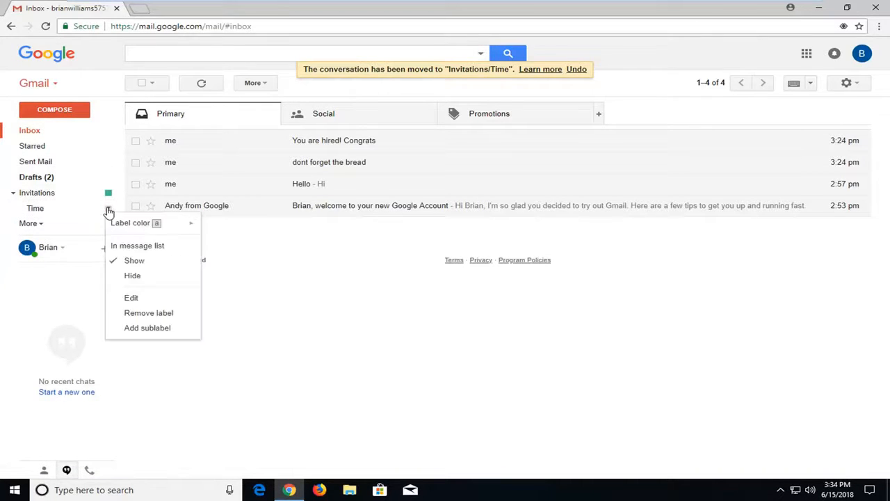
click(248, 250)
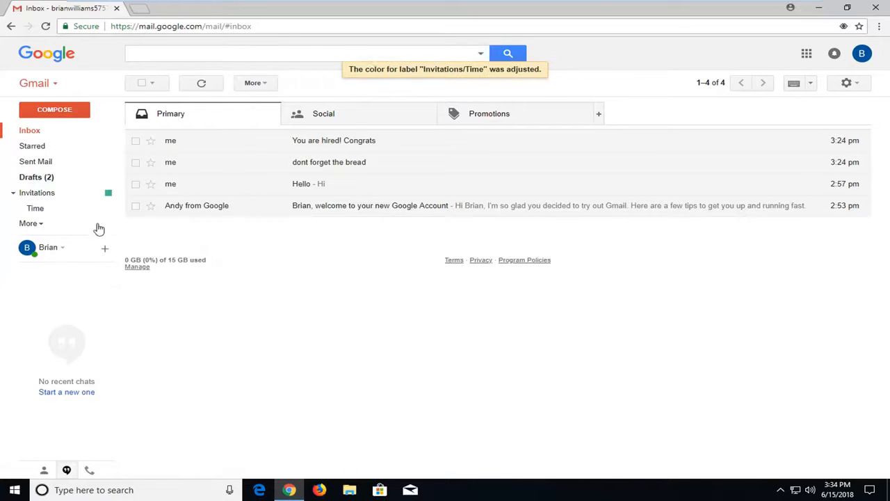